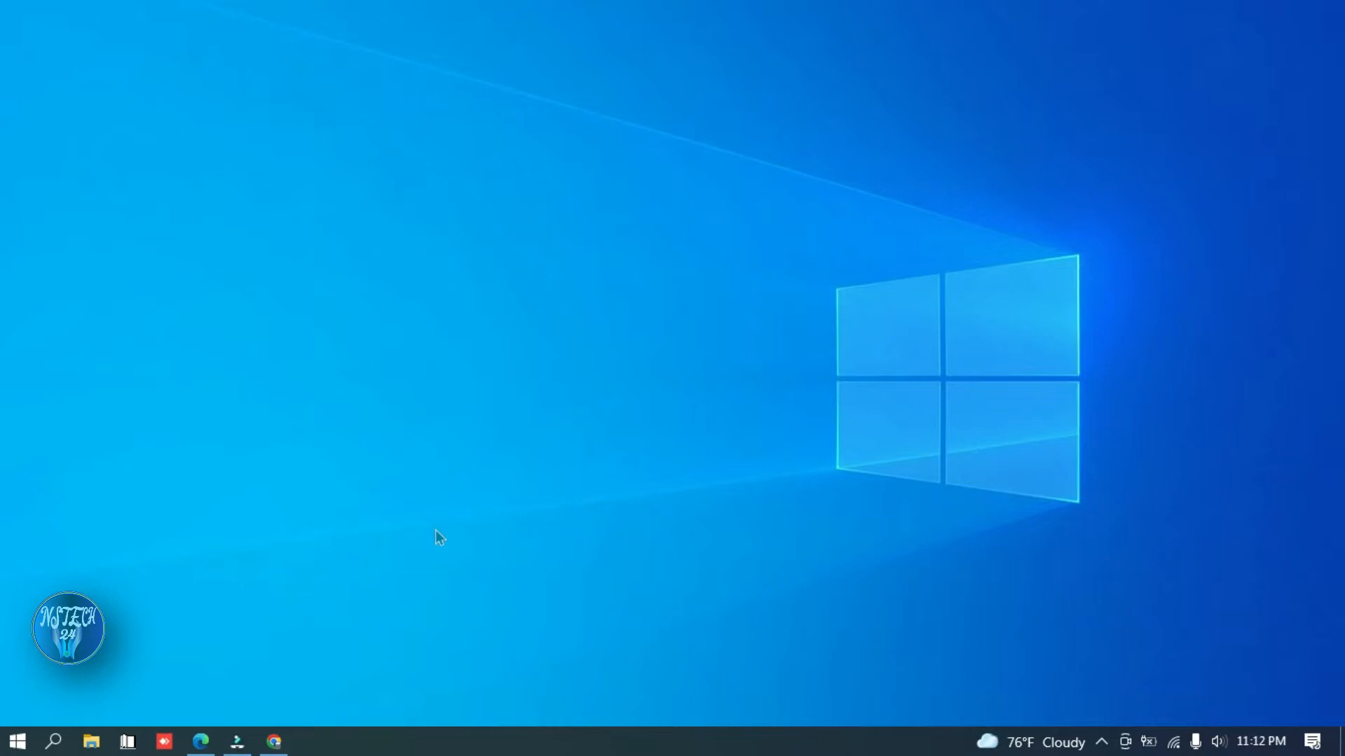
# - Switch to Google Chrome and look through the open tabs, ending on the YouTube clipping mask video
pyautogui.click(275, 739)
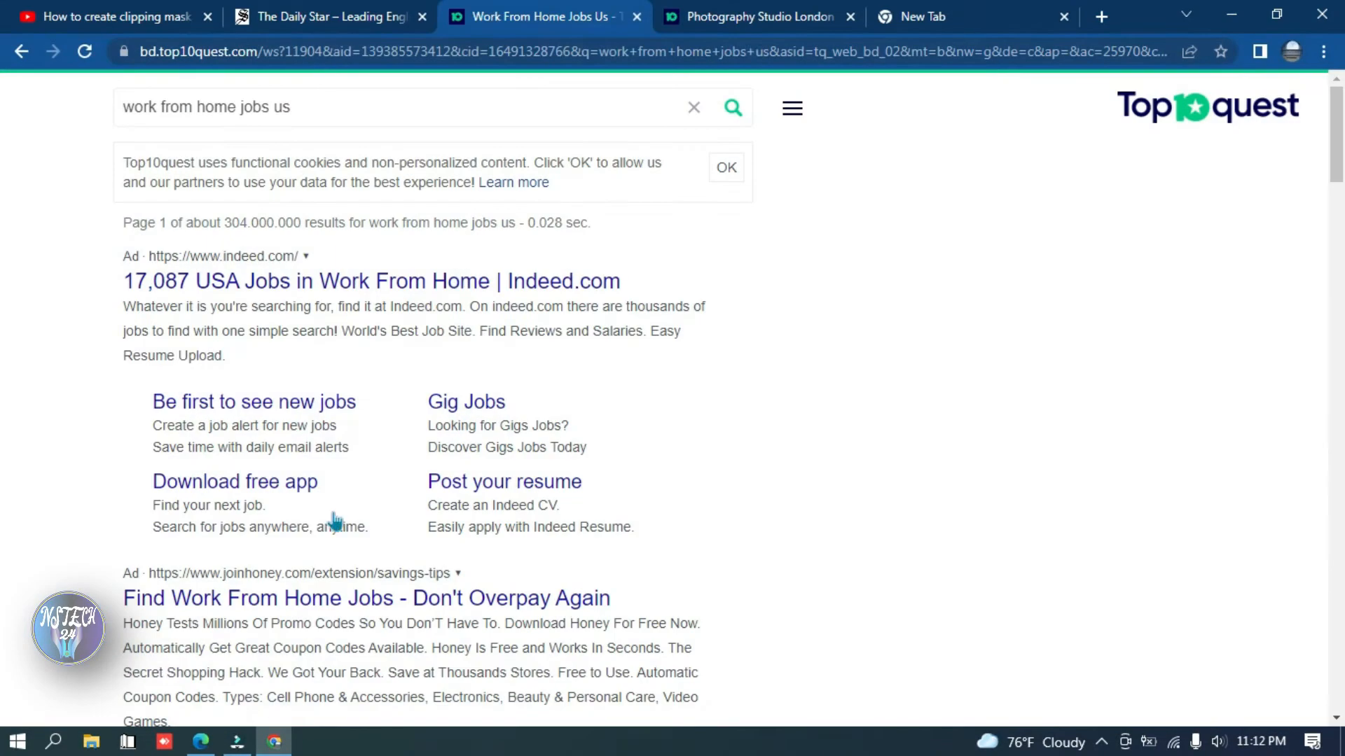
pyautogui.click(945, 17)
pyautogui.click(728, 22)
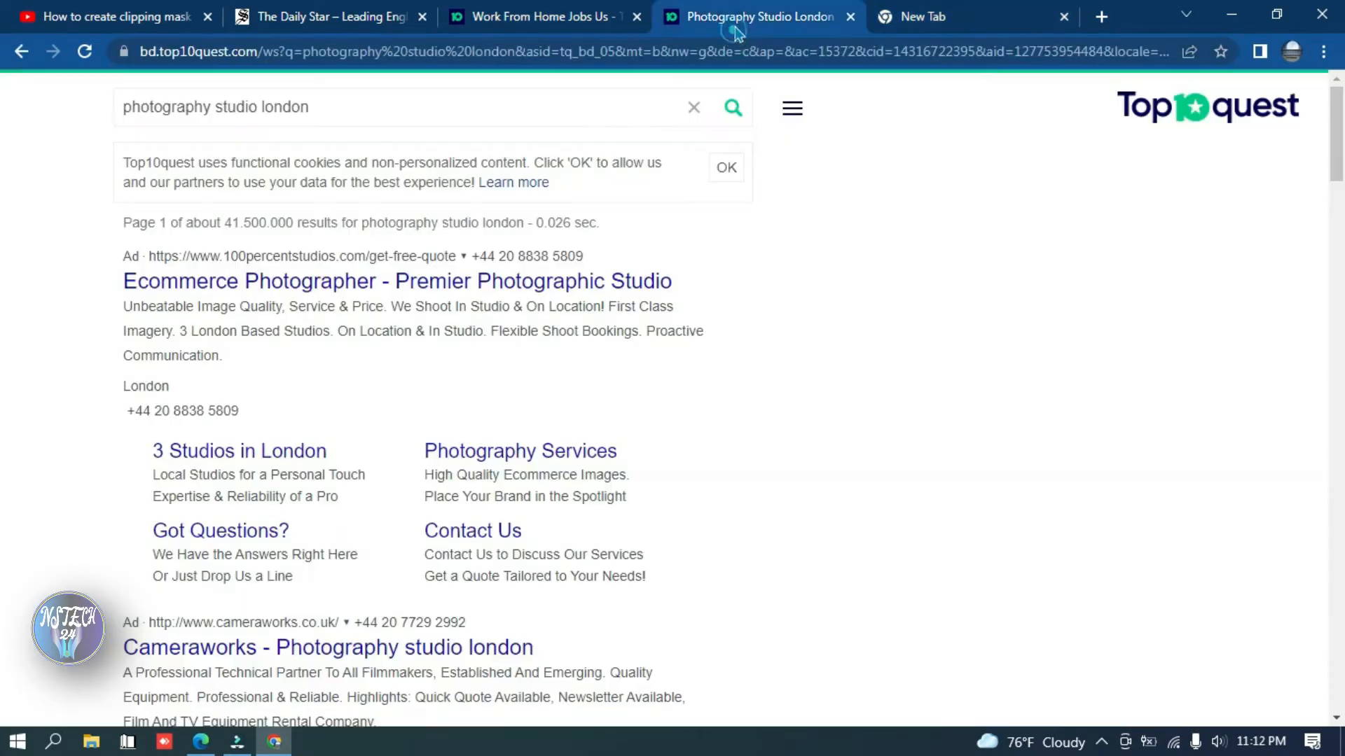
pyautogui.click(926, 20)
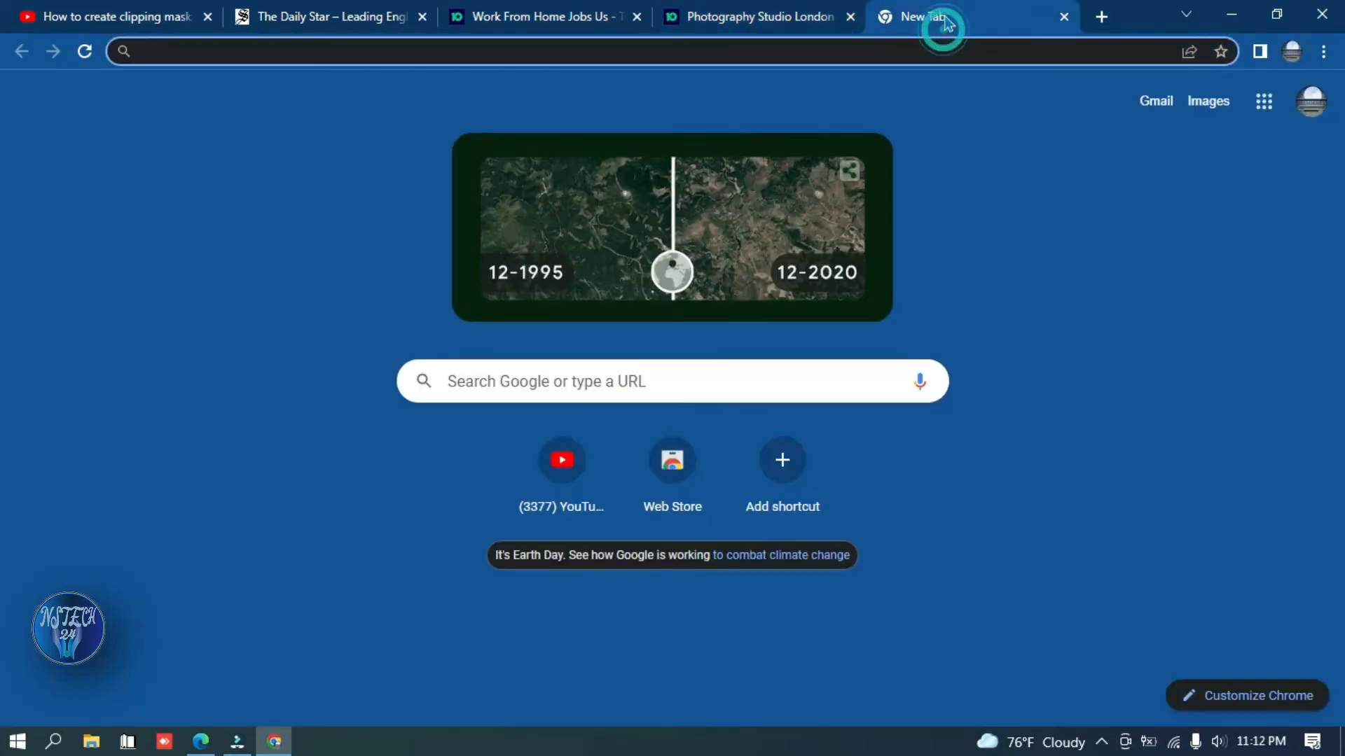
pyautogui.click(730, 21)
pyautogui.click(544, 21)
pyautogui.click(315, 18)
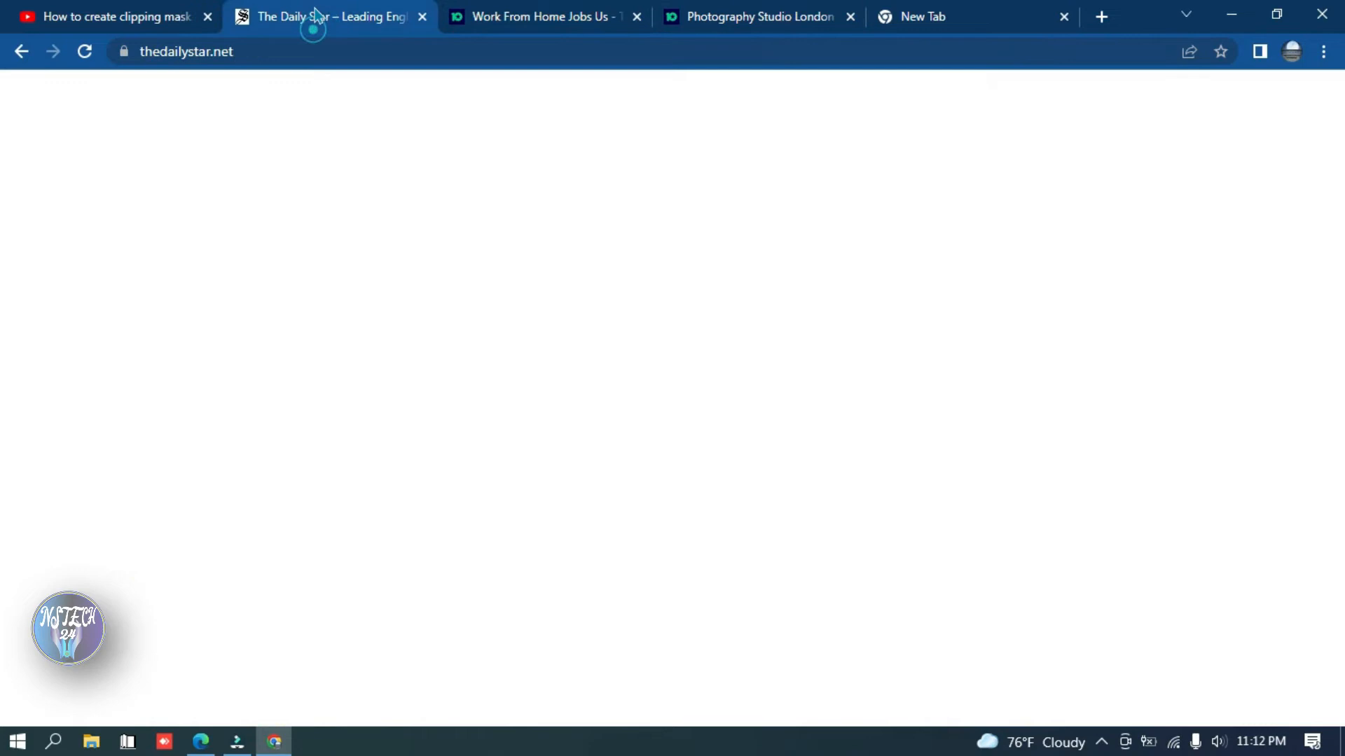
pyautogui.click(151, 16)
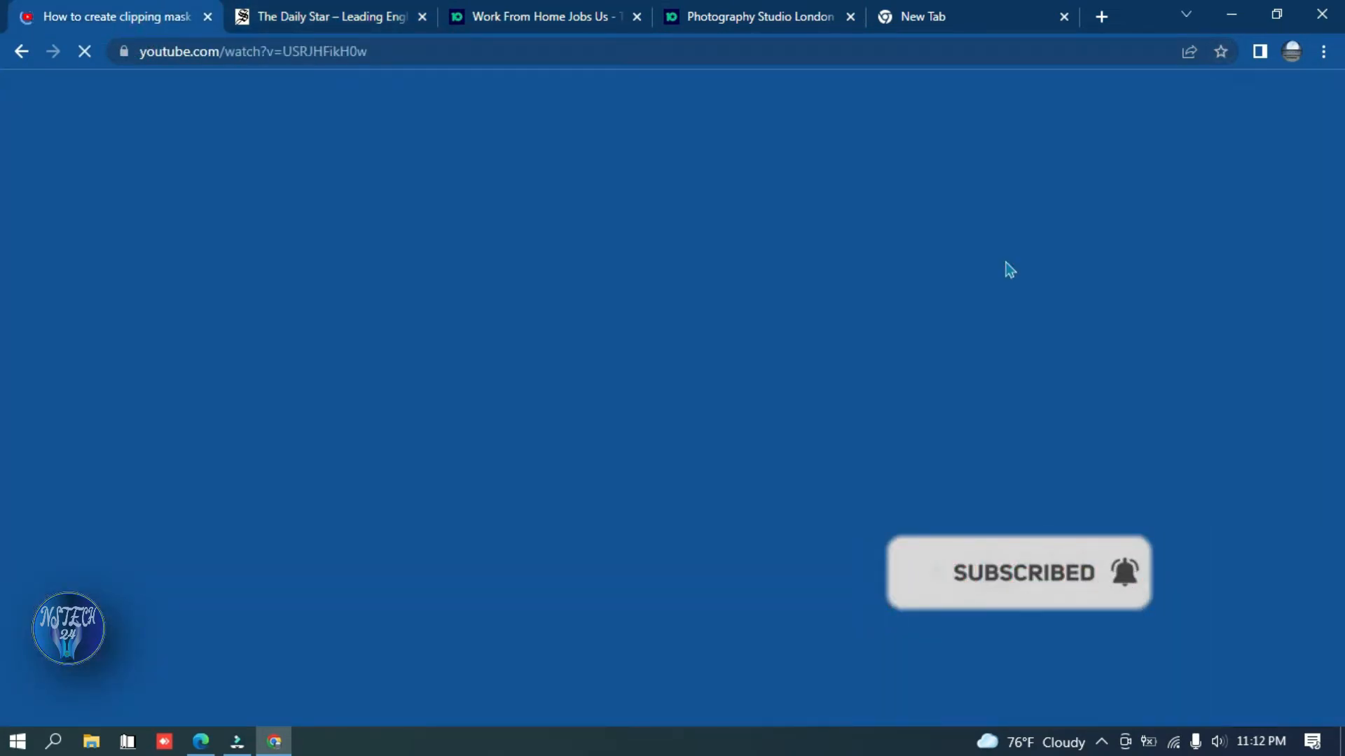
# - Close the whole browser window and relaunch Google Chrome with the fourth profile in the profile chooser
pyautogui.click(1320, 15)
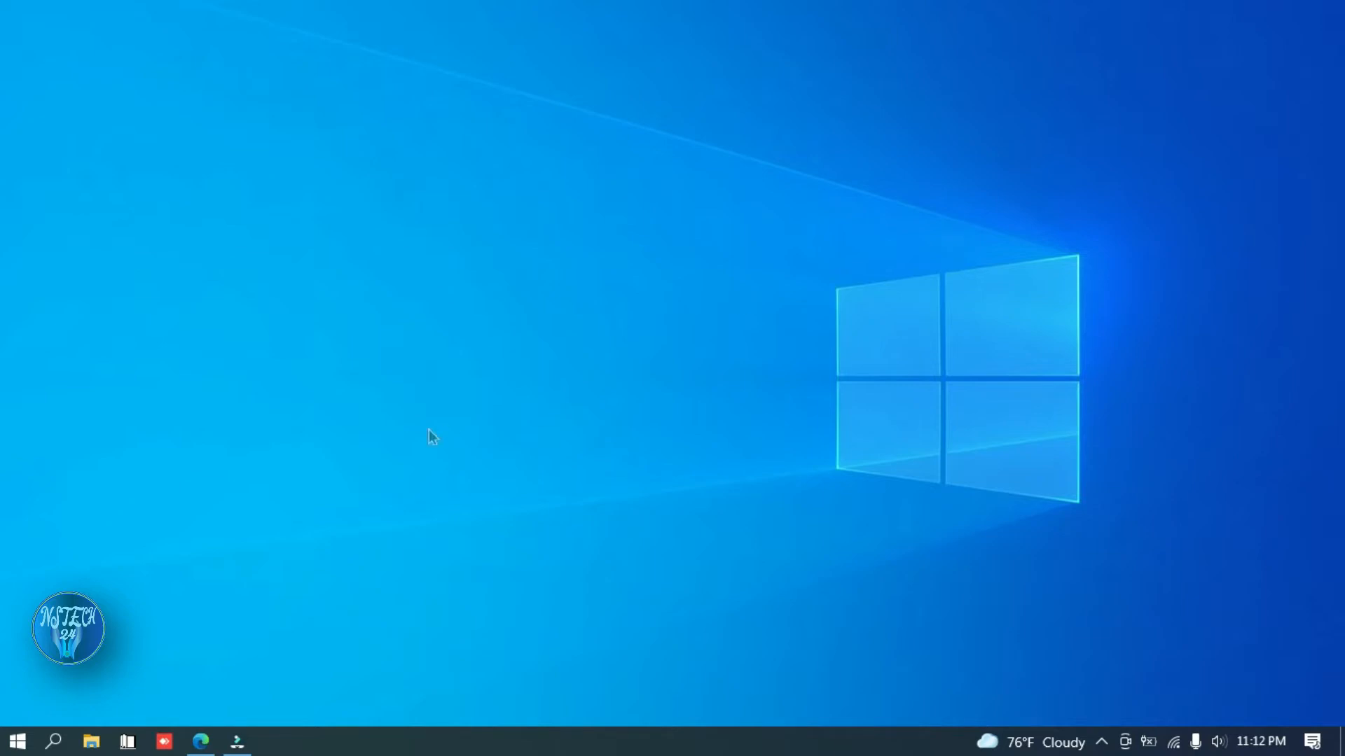
pyautogui.click(54, 741)
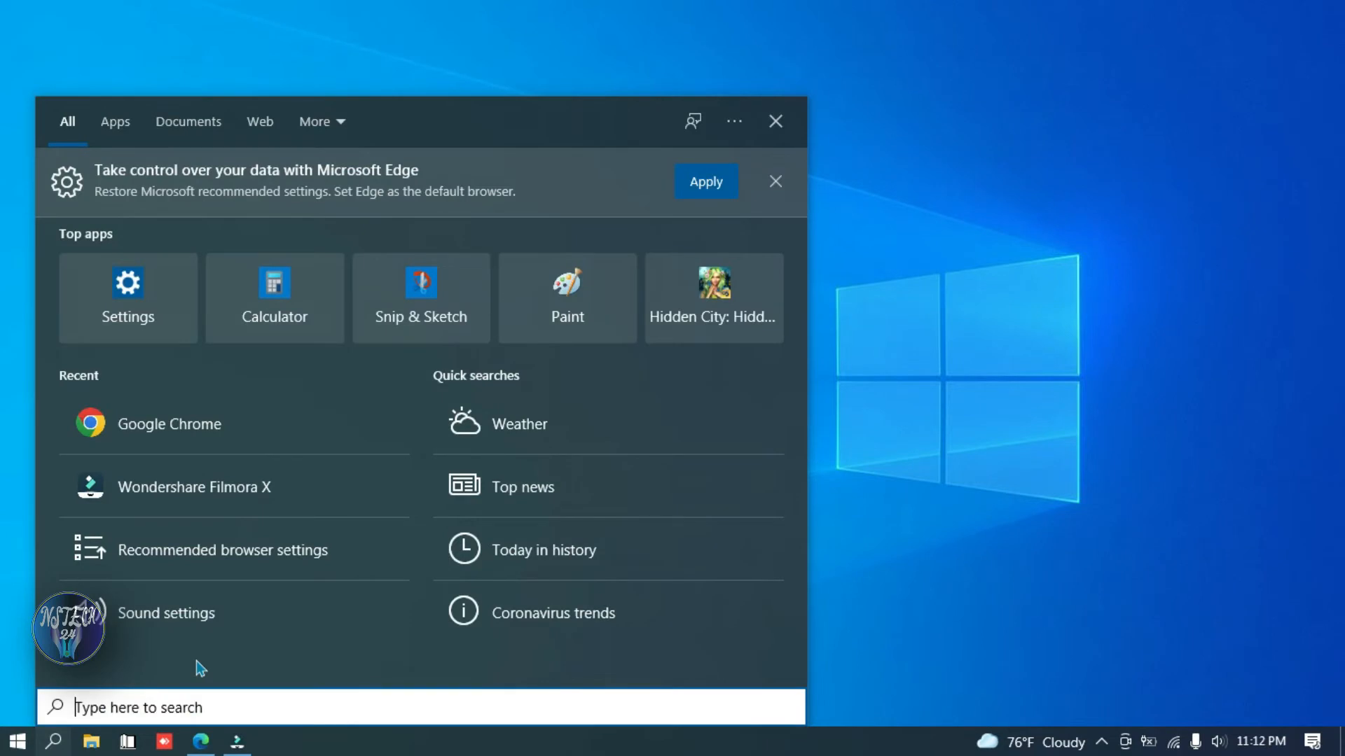
pyautogui.click(213, 421)
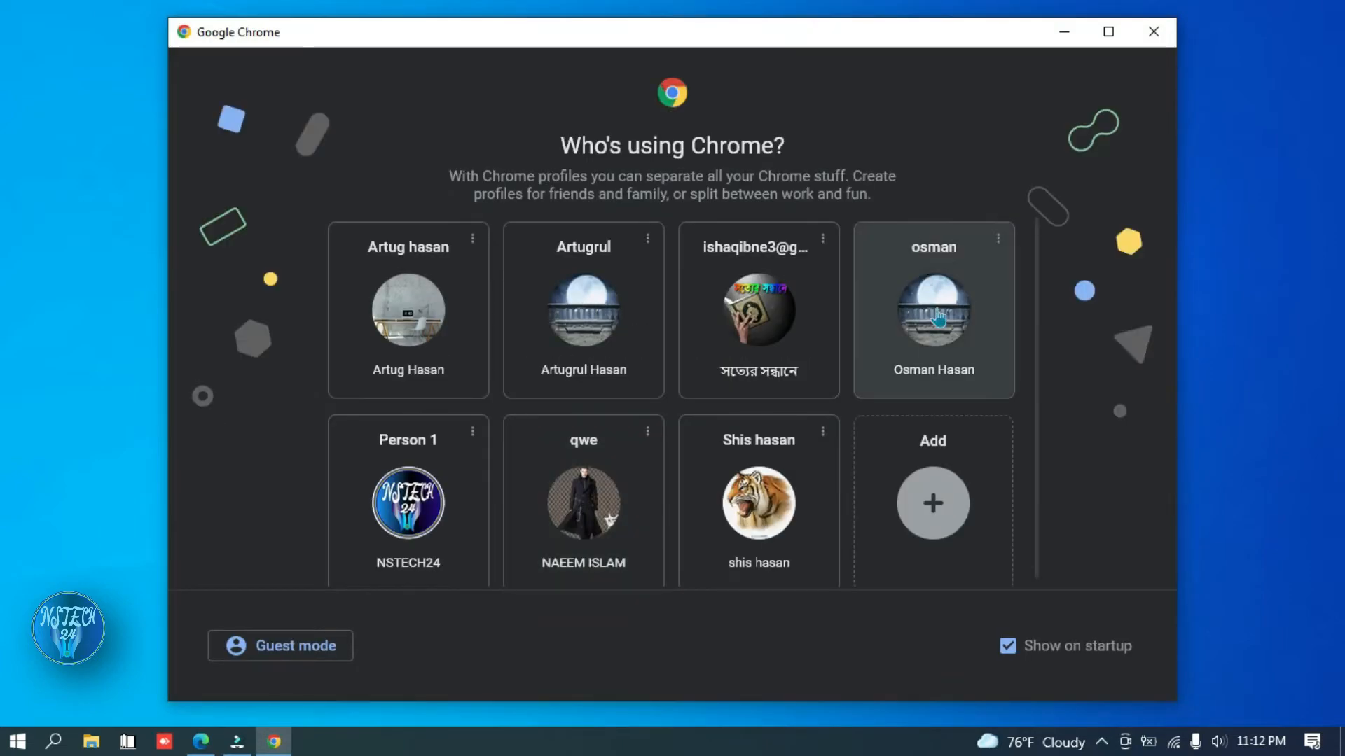
pyautogui.click(937, 312)
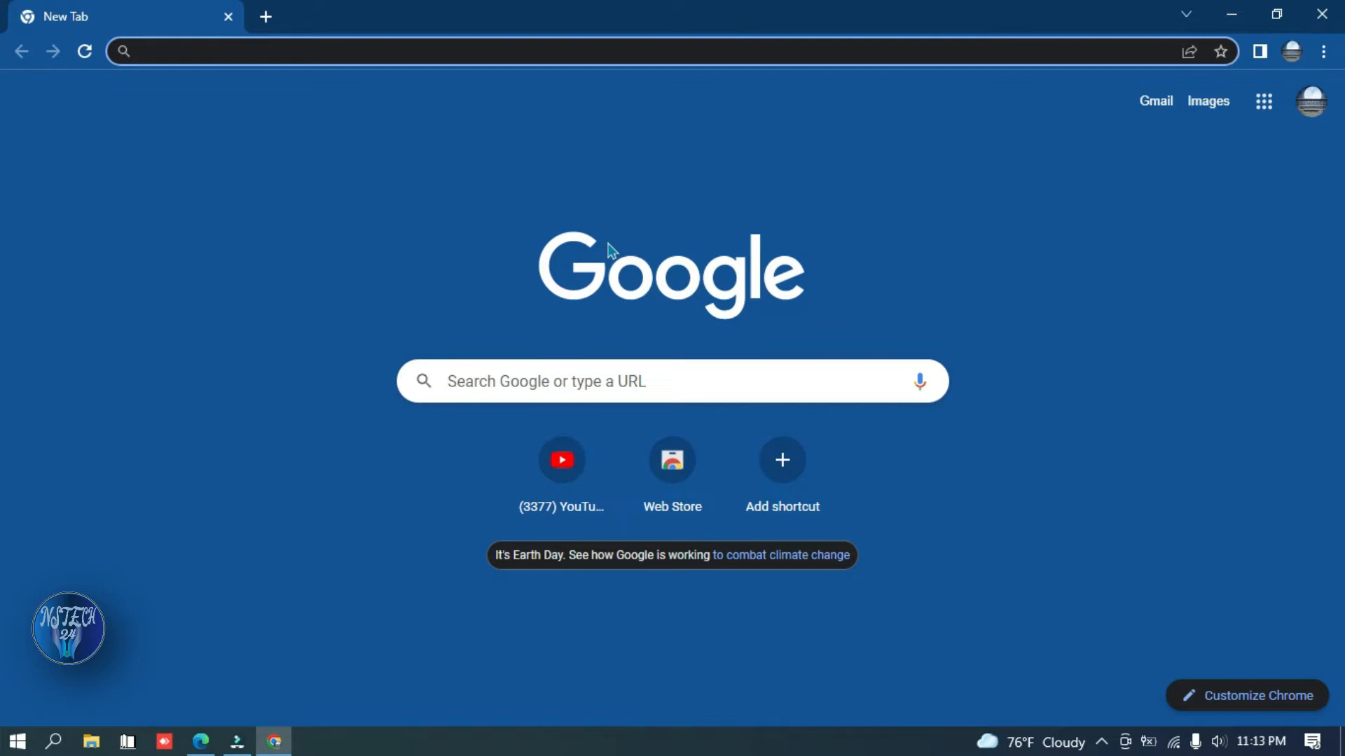
# - Search for "prothom alo" and open the prothomalo.com news site from the results
pyautogui.write('pro')
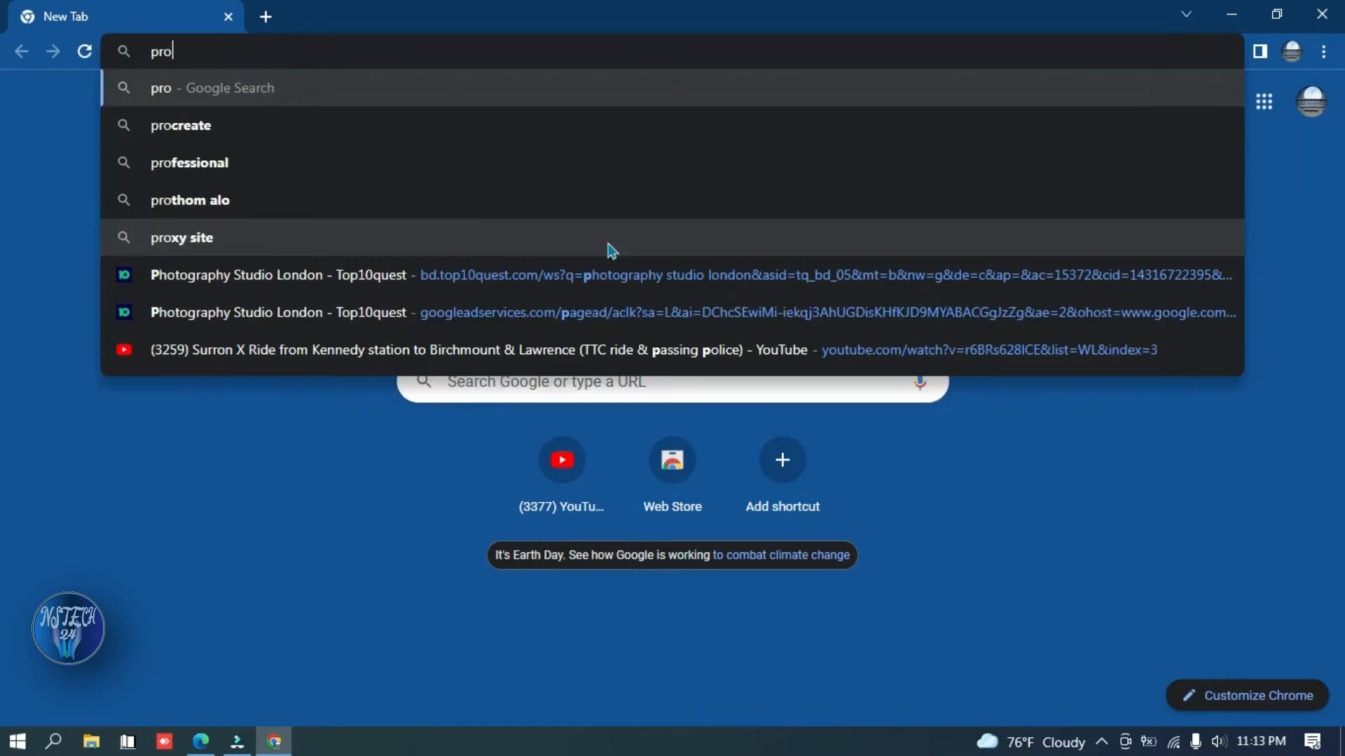
pyautogui.write('thom')
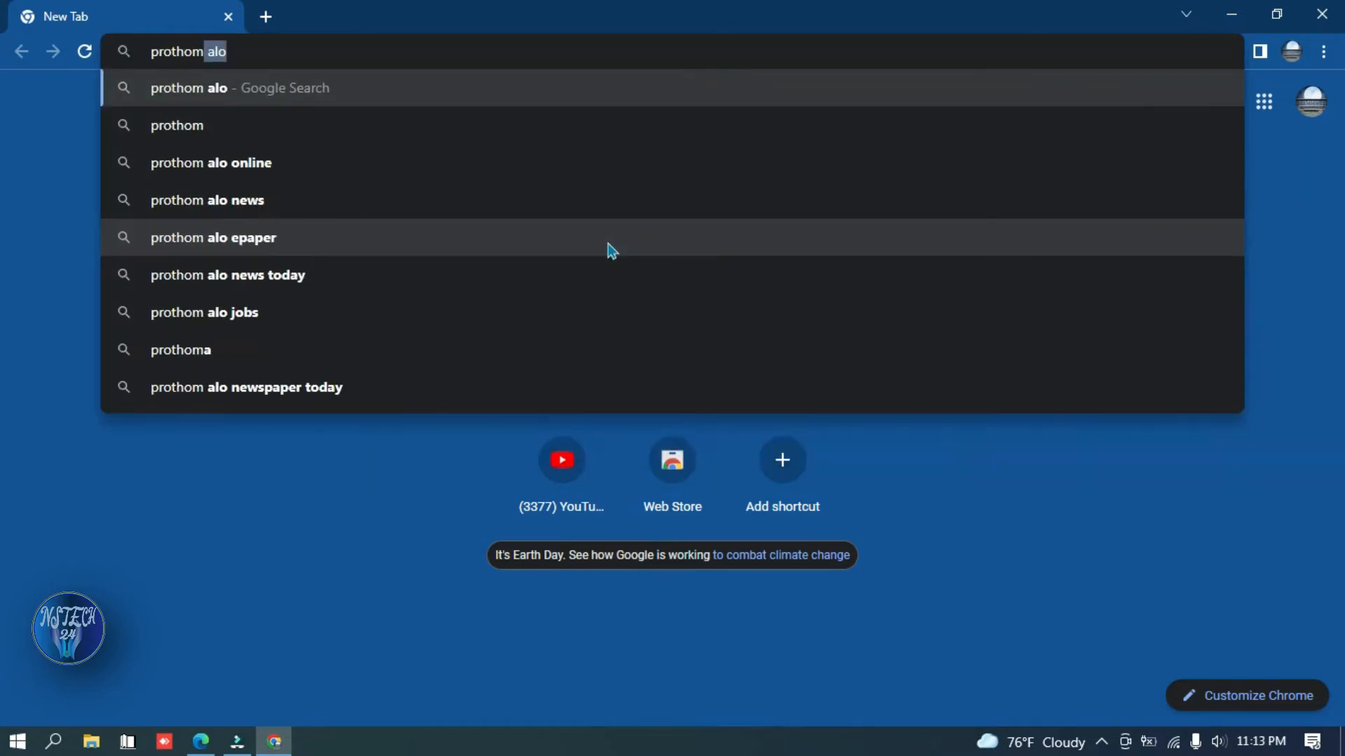
pyautogui.press('Return')
pyautogui.click(323, 291)
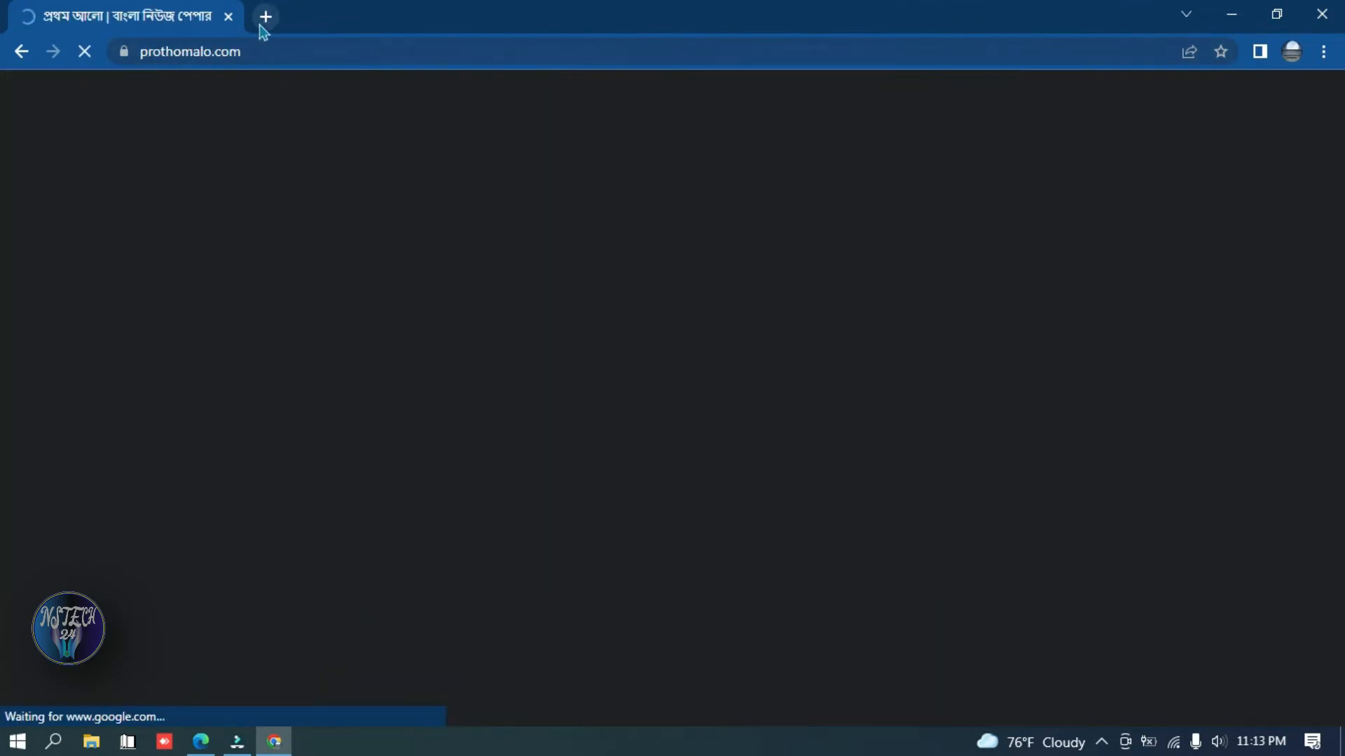
# - Search for "passport bd" in a new tab and open the E-Passport Online Registration Portal
pyautogui.click(262, 18)
pyautogui.write('pass')
pyautogui.press('BackSpace')
pyautogui.write('spo')
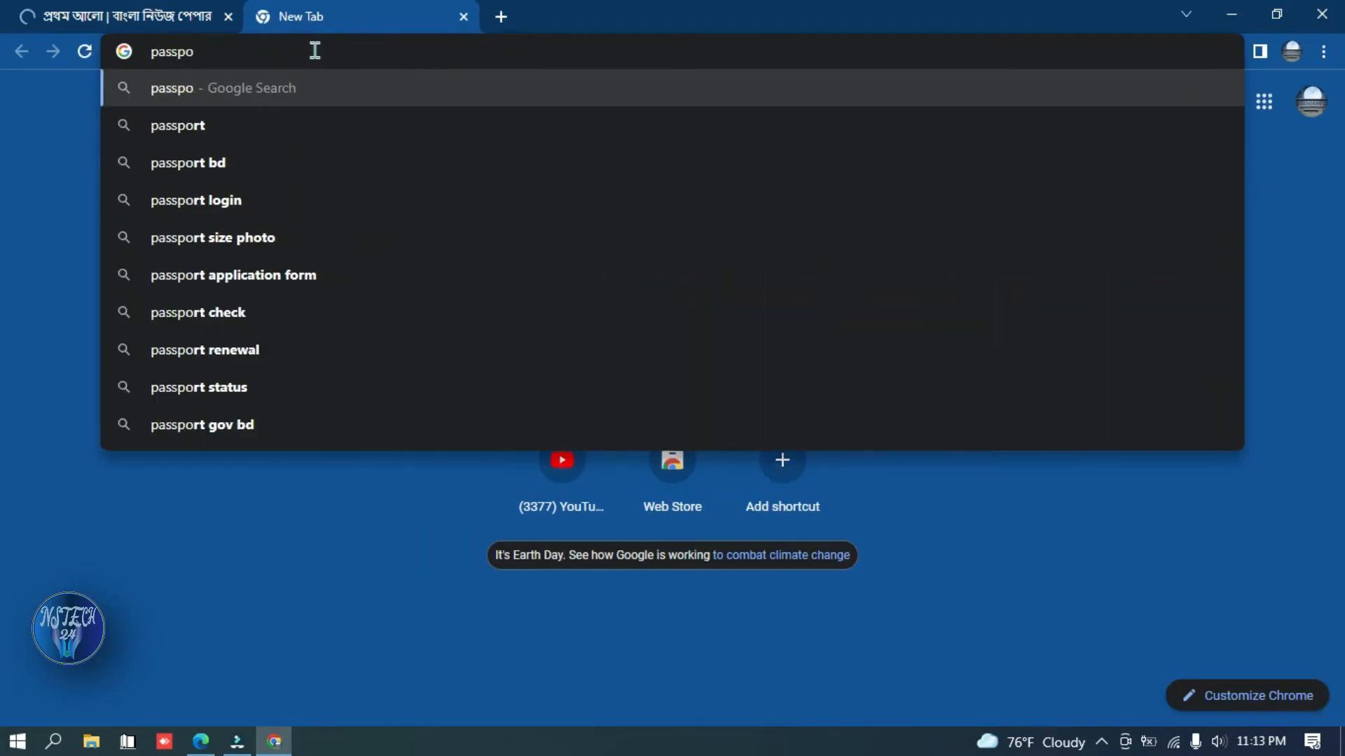
pyautogui.click(210, 174)
pyautogui.click(225, 293)
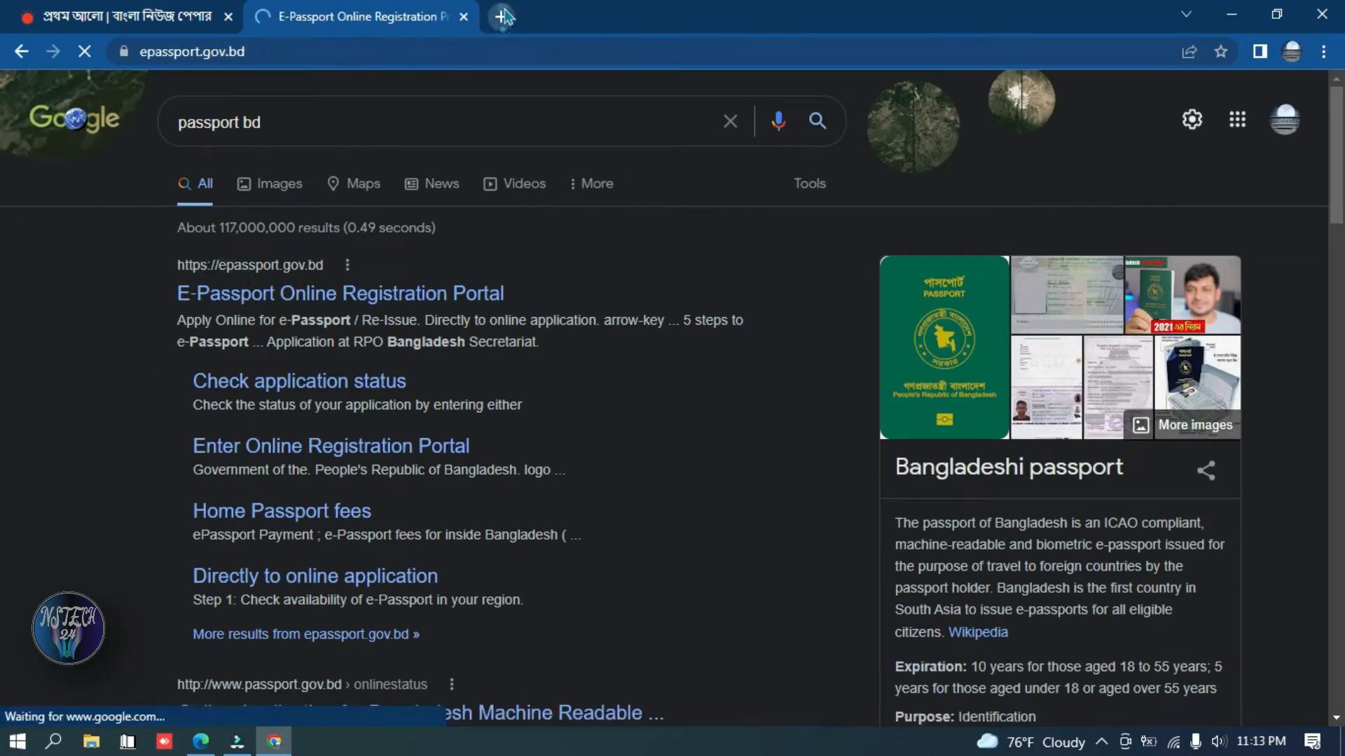
# - Search for "admission du" in another new tab, open the New York University Nursing result, and look over the open tabs
pyautogui.click(501, 16)
pyautogui.write('addmis')
pyautogui.press('Down')
pyautogui.press('Down')
pyautogui.press('Return')
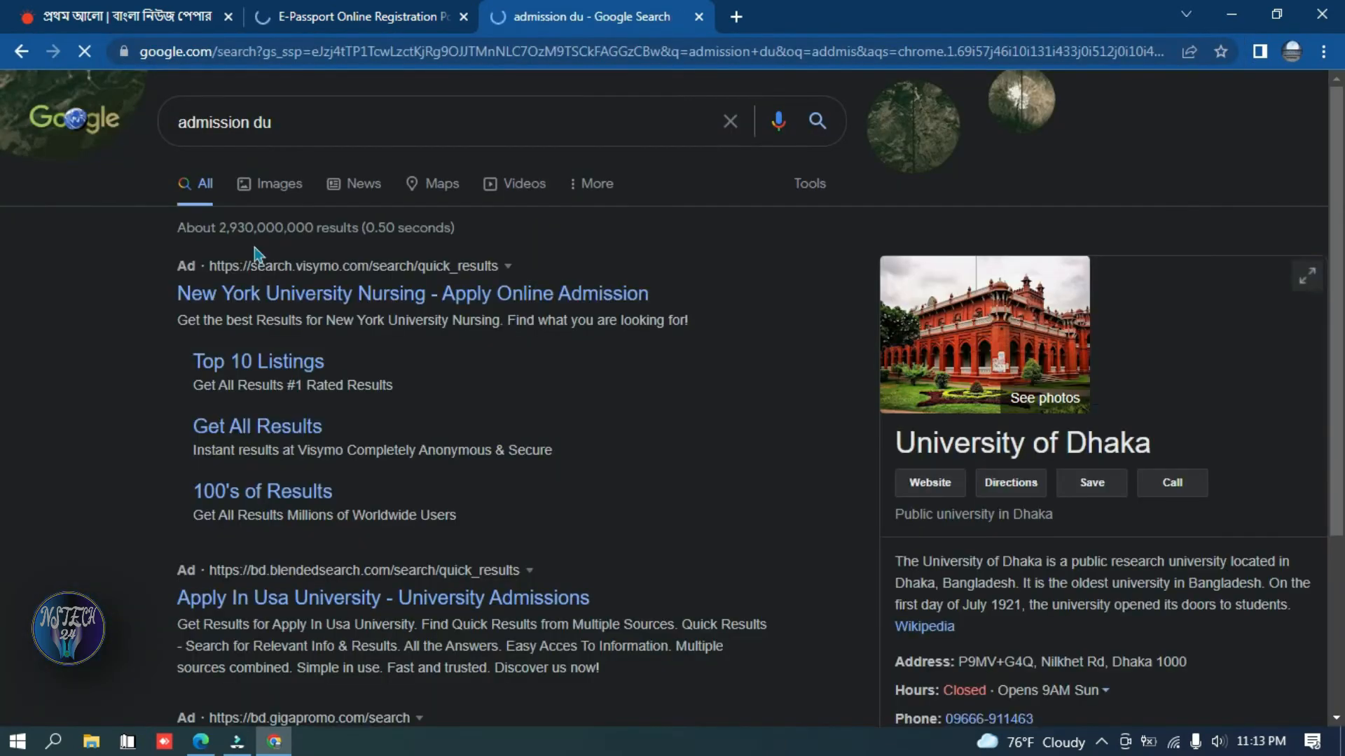
pyautogui.click(366, 19)
pyautogui.click(117, 15)
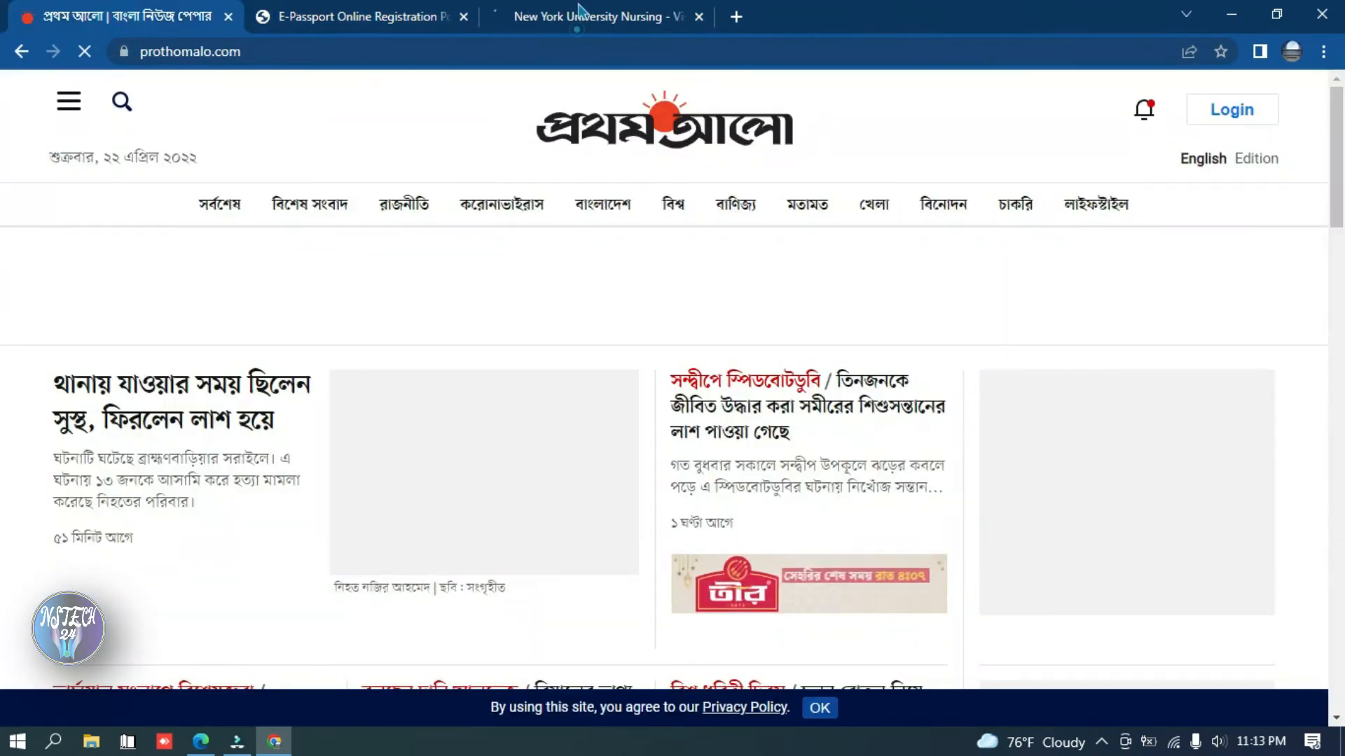
pyautogui.click(580, 8)
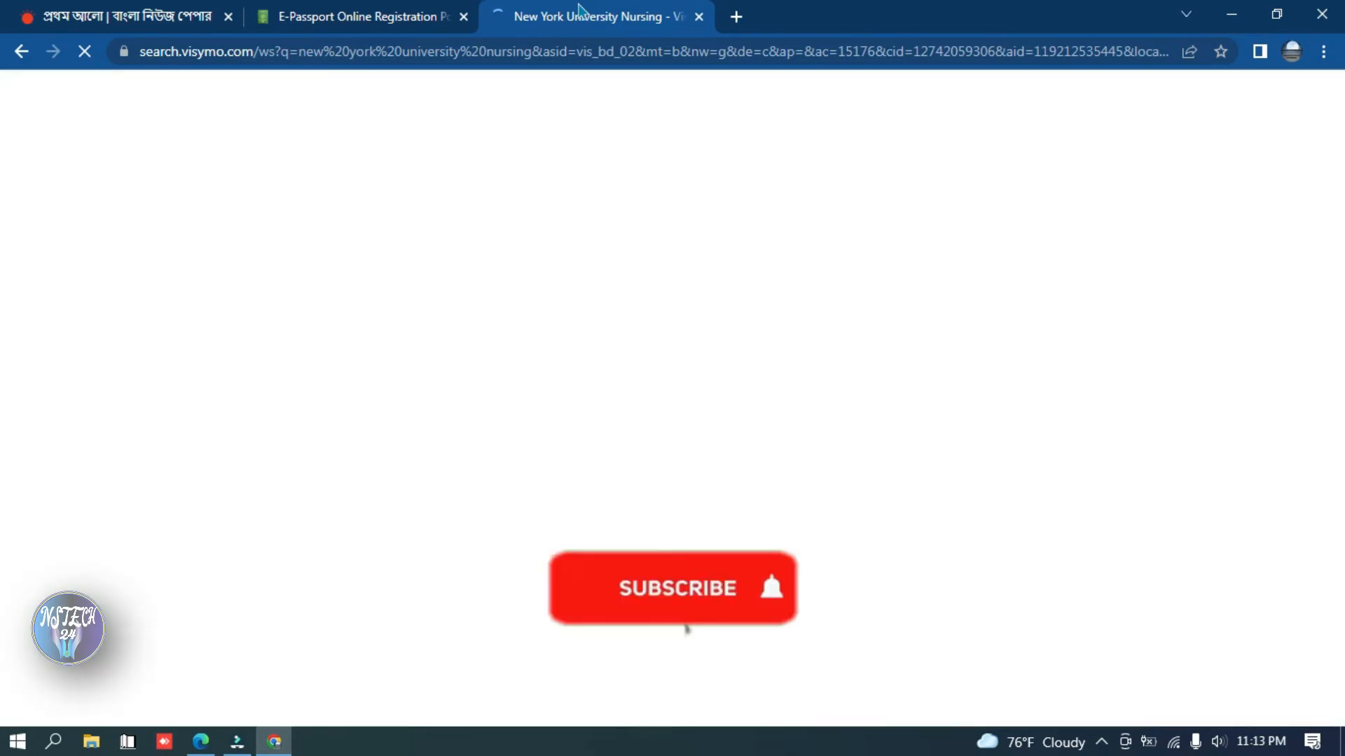
# - Set Chrome's On startup behaviour to "Continue where you left off" in the browser settings
pyautogui.click(1322, 56)
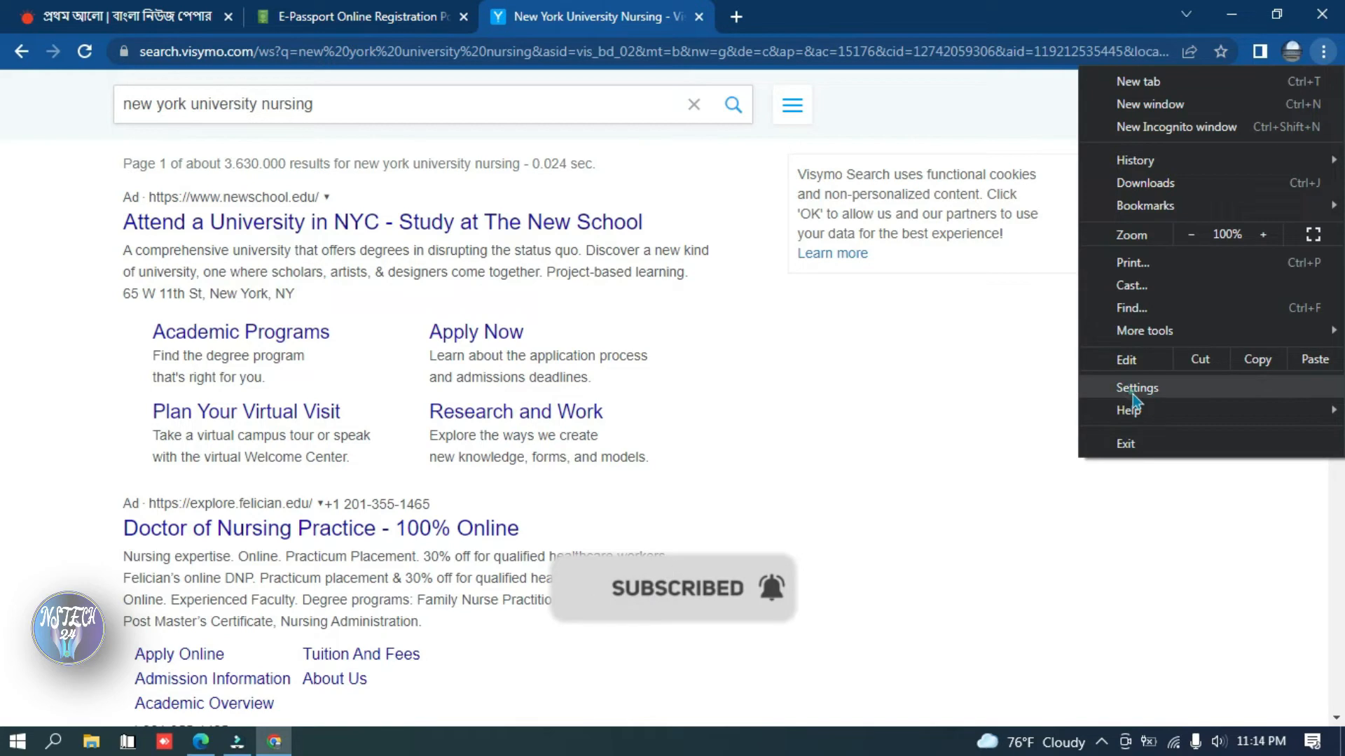
pyautogui.press('Escape')
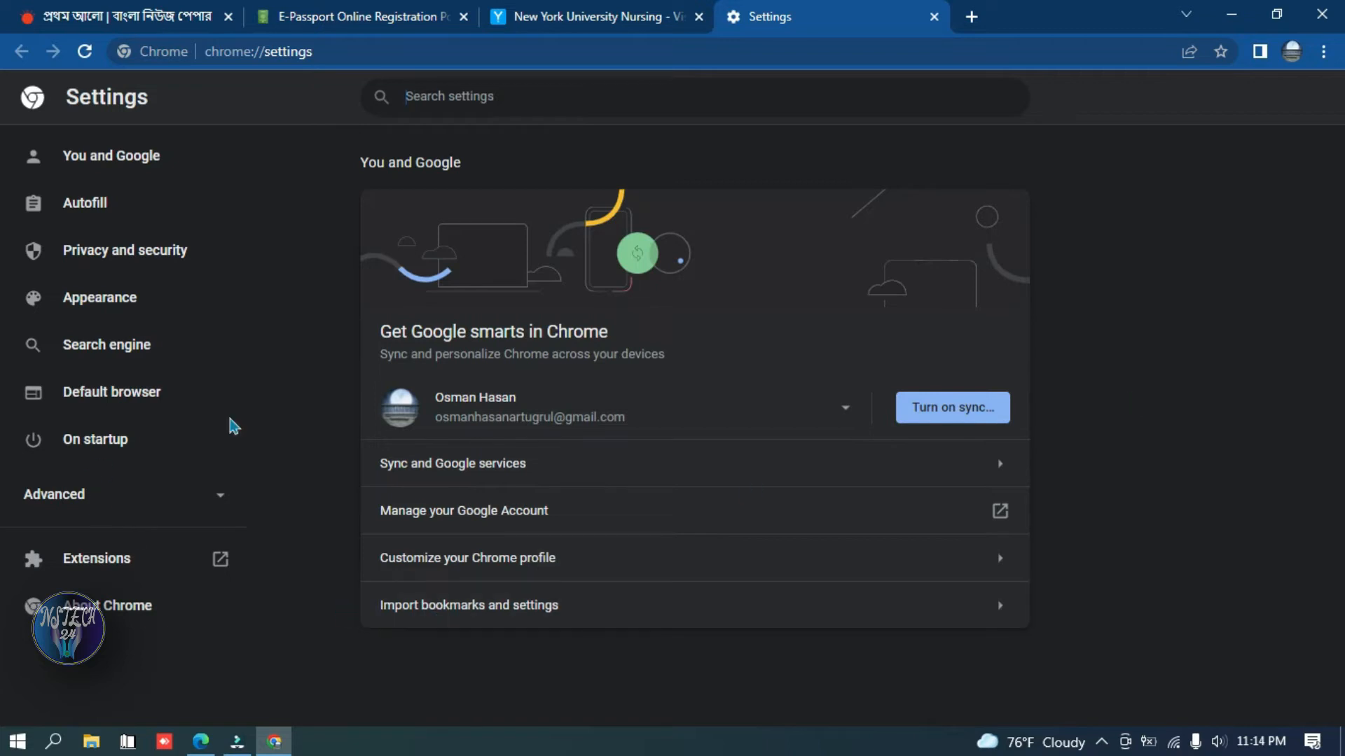
pyautogui.click(103, 448)
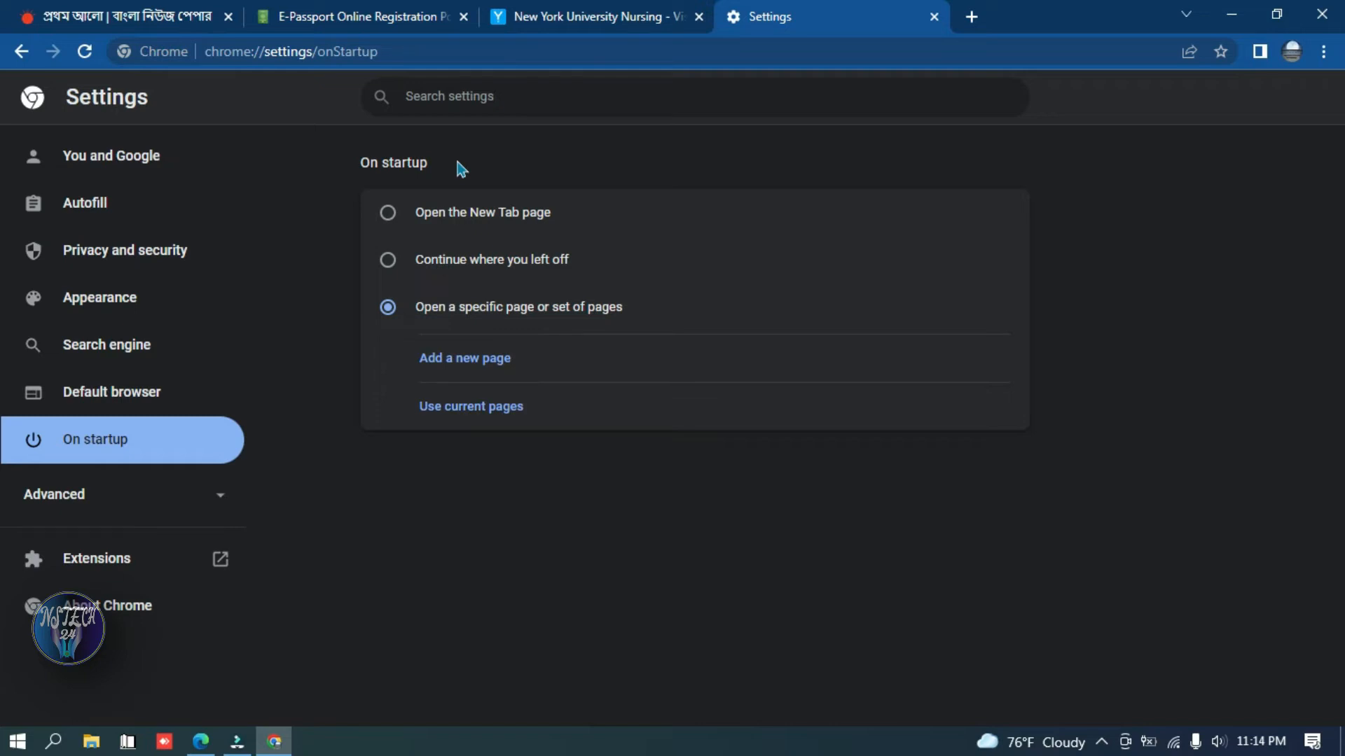
pyautogui.click(389, 215)
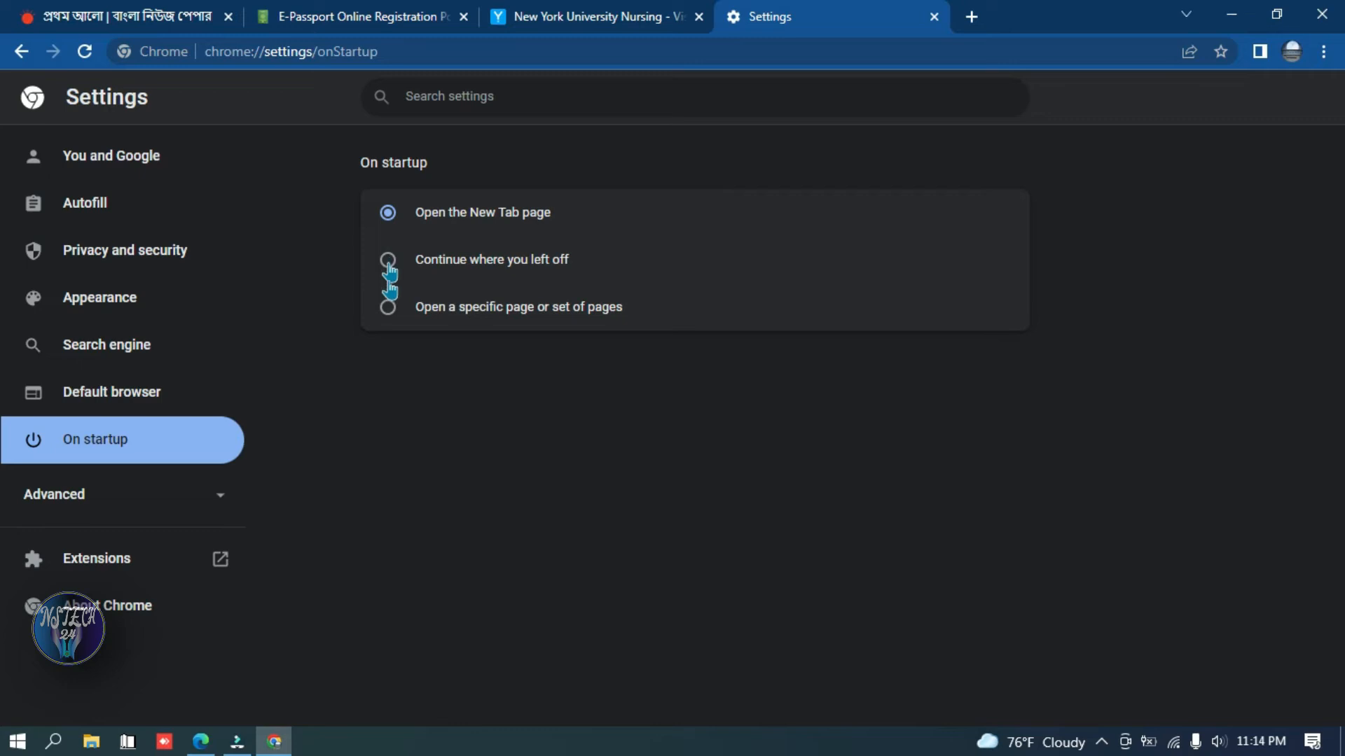
pyautogui.click(389, 312)
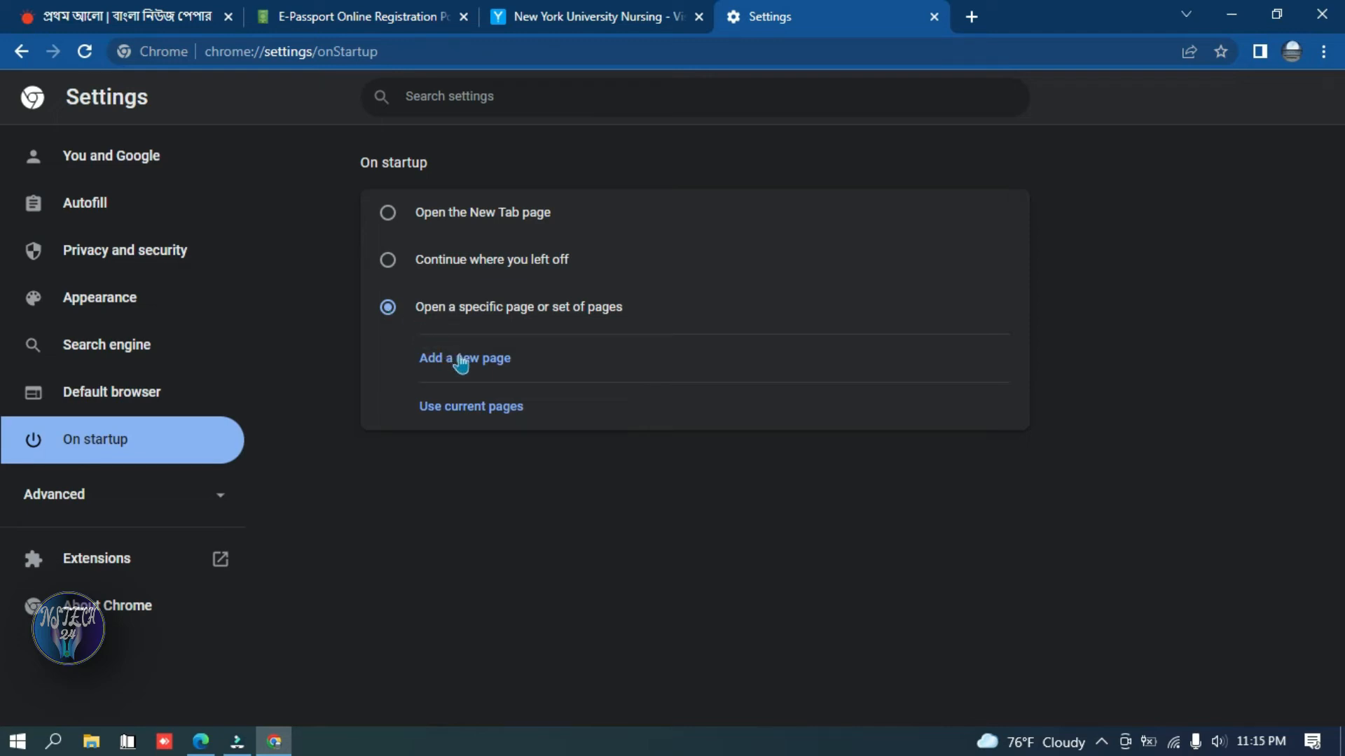
pyautogui.click(388, 264)
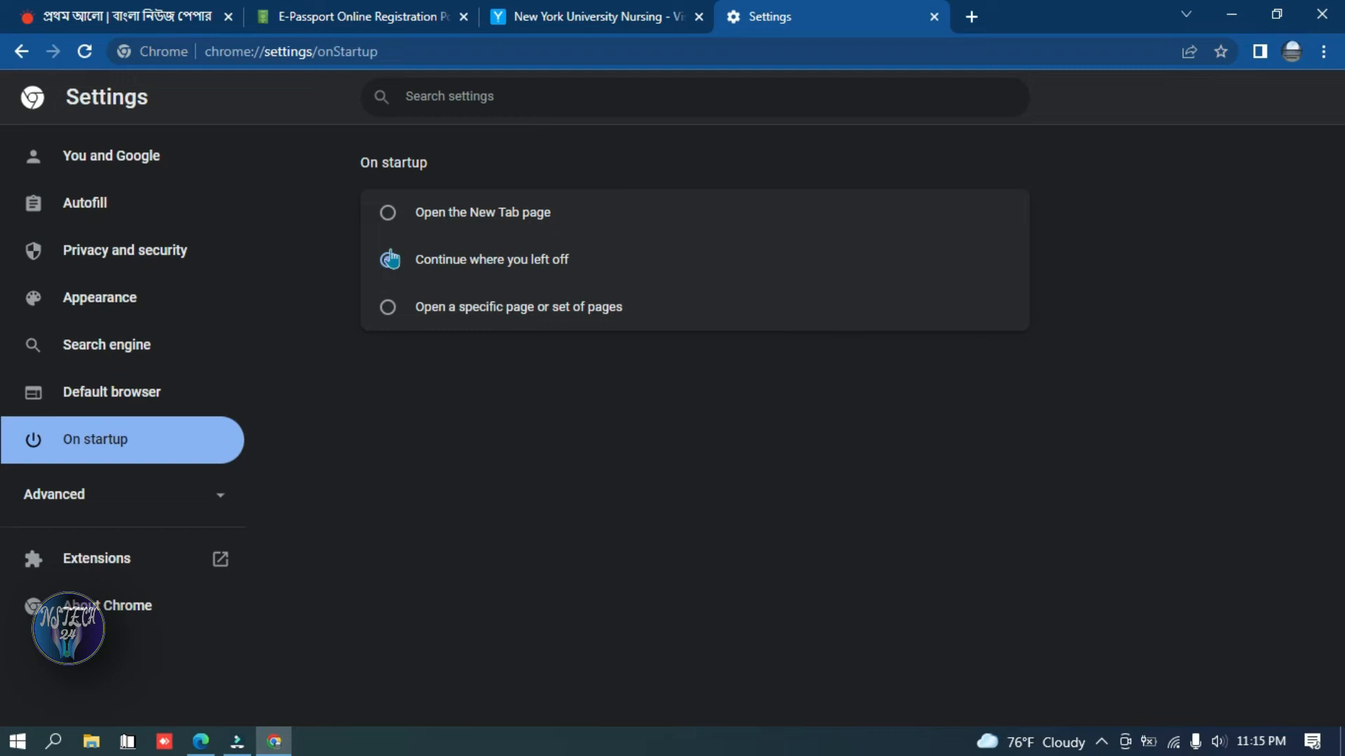
# - Close the Settings page and run a Google search for "filehippo" in a new tab
pyautogui.click(934, 16)
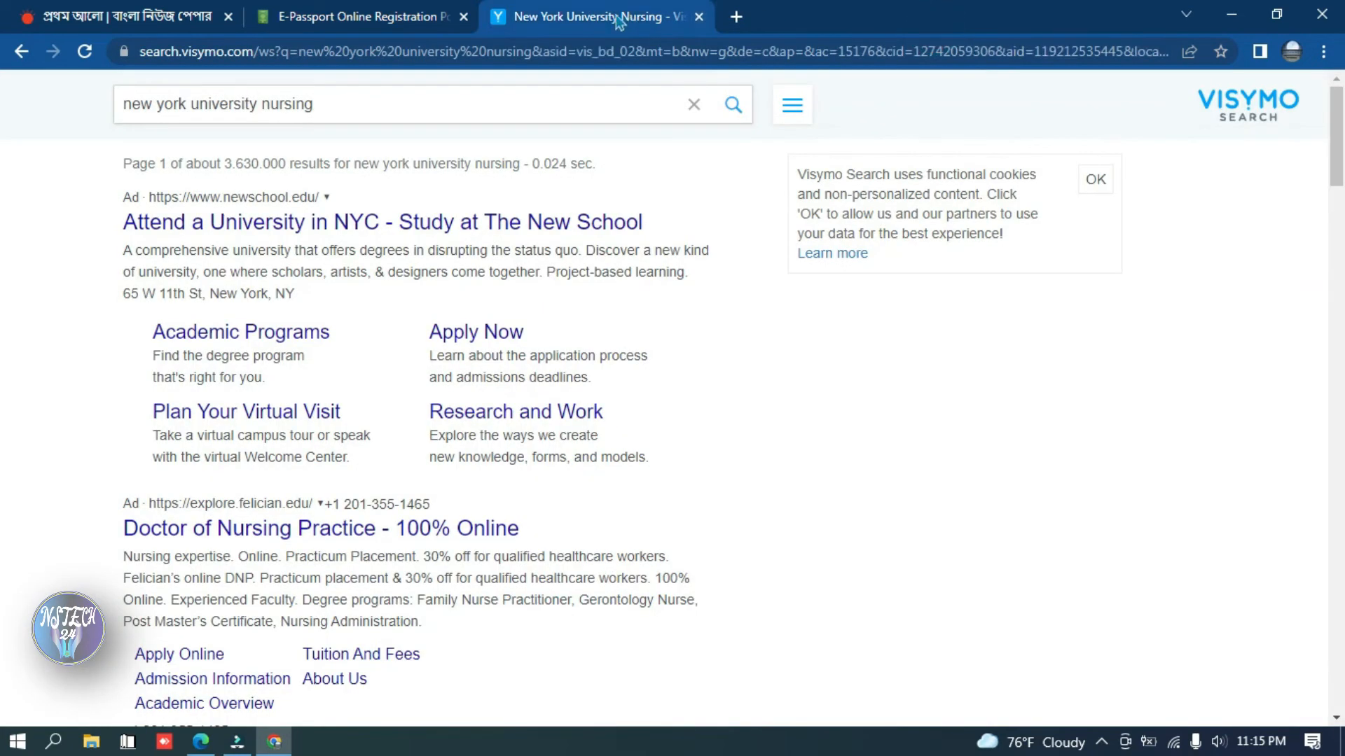
pyautogui.click(736, 16)
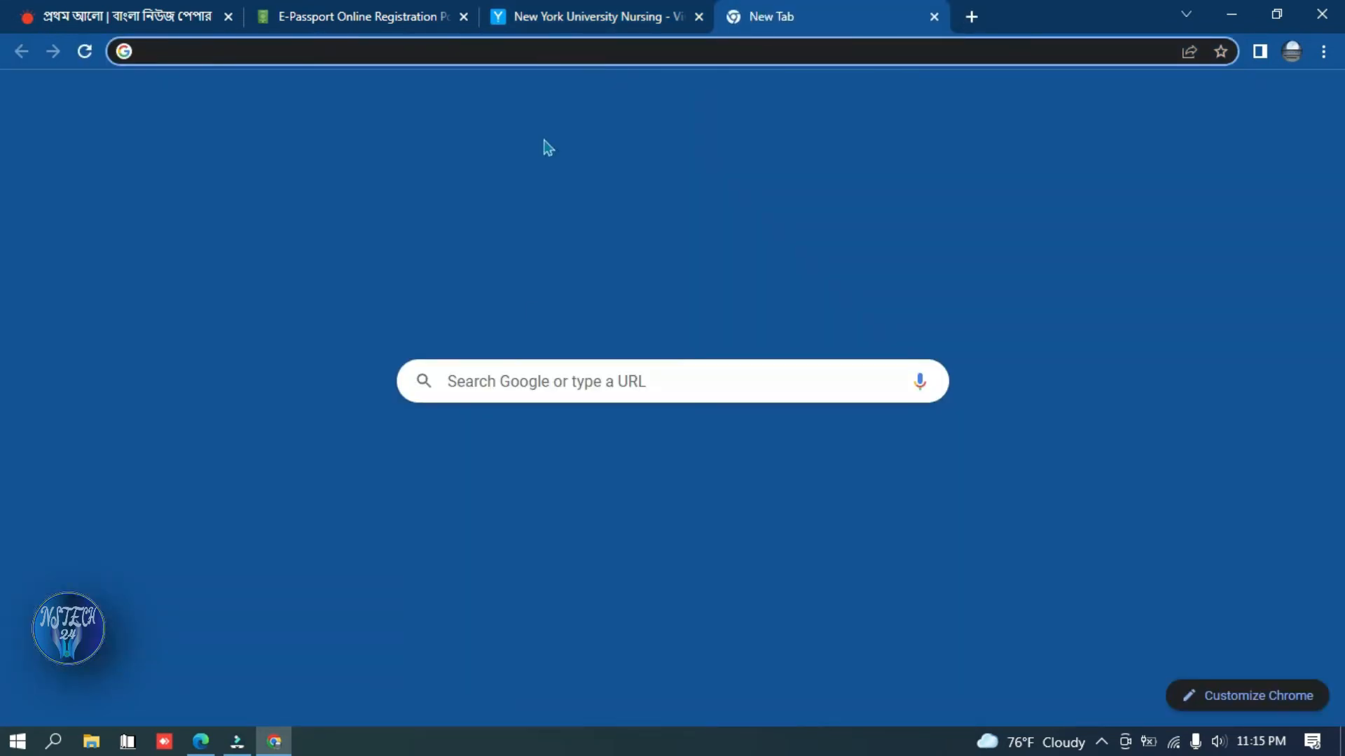
pyautogui.click(557, 384)
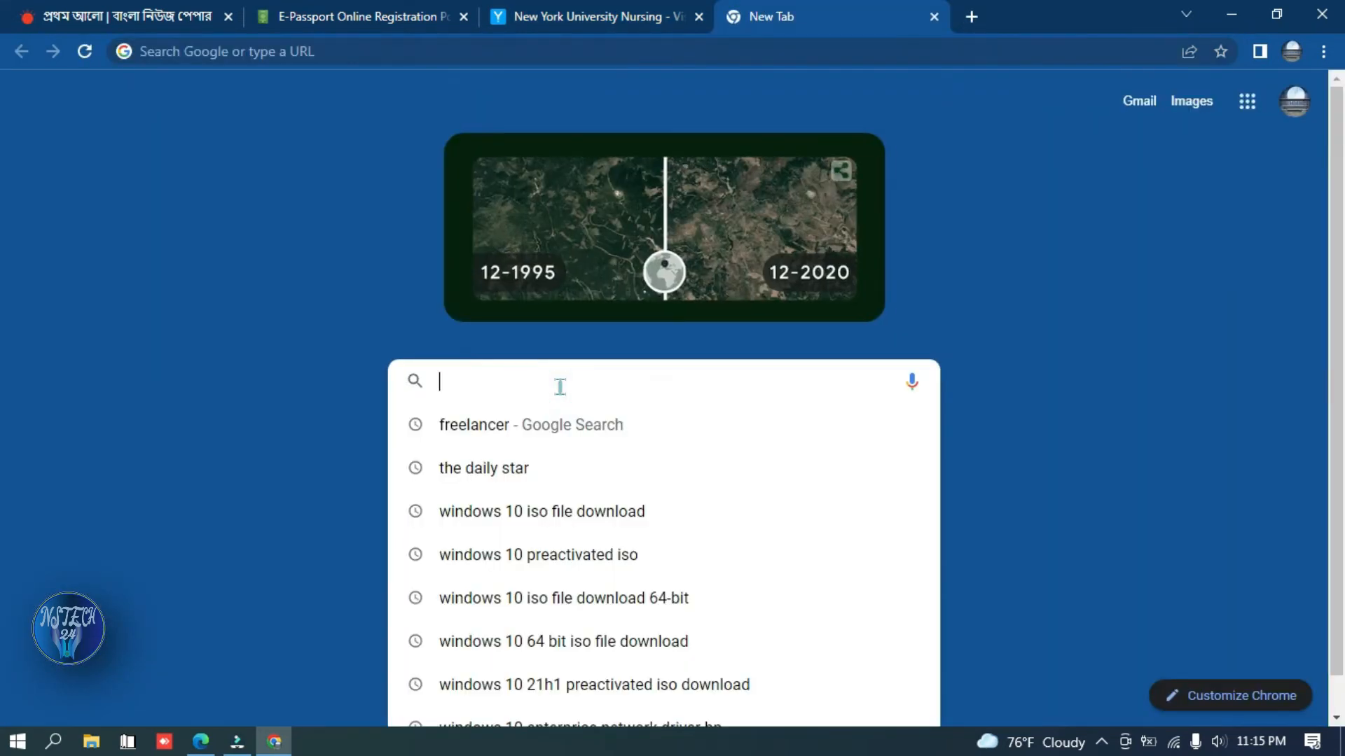
pyautogui.click(503, 54)
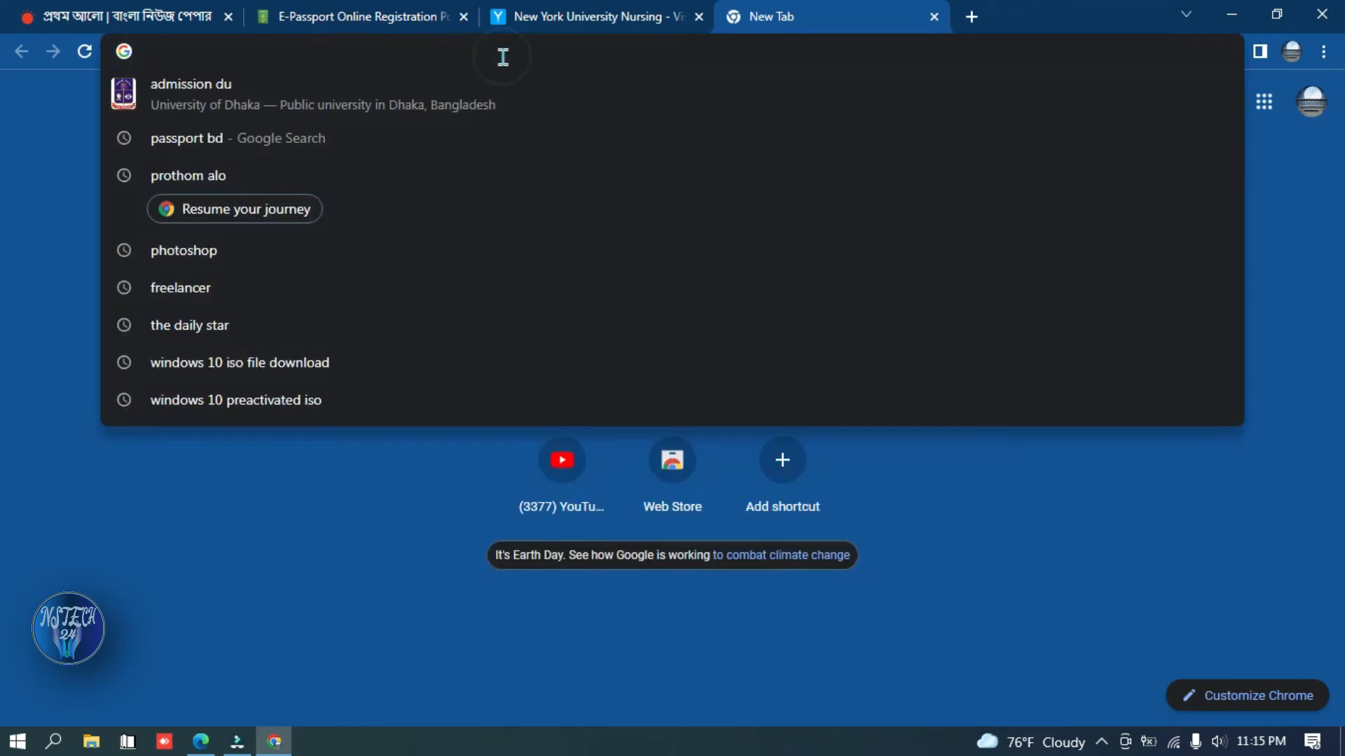
pyautogui.write('file')
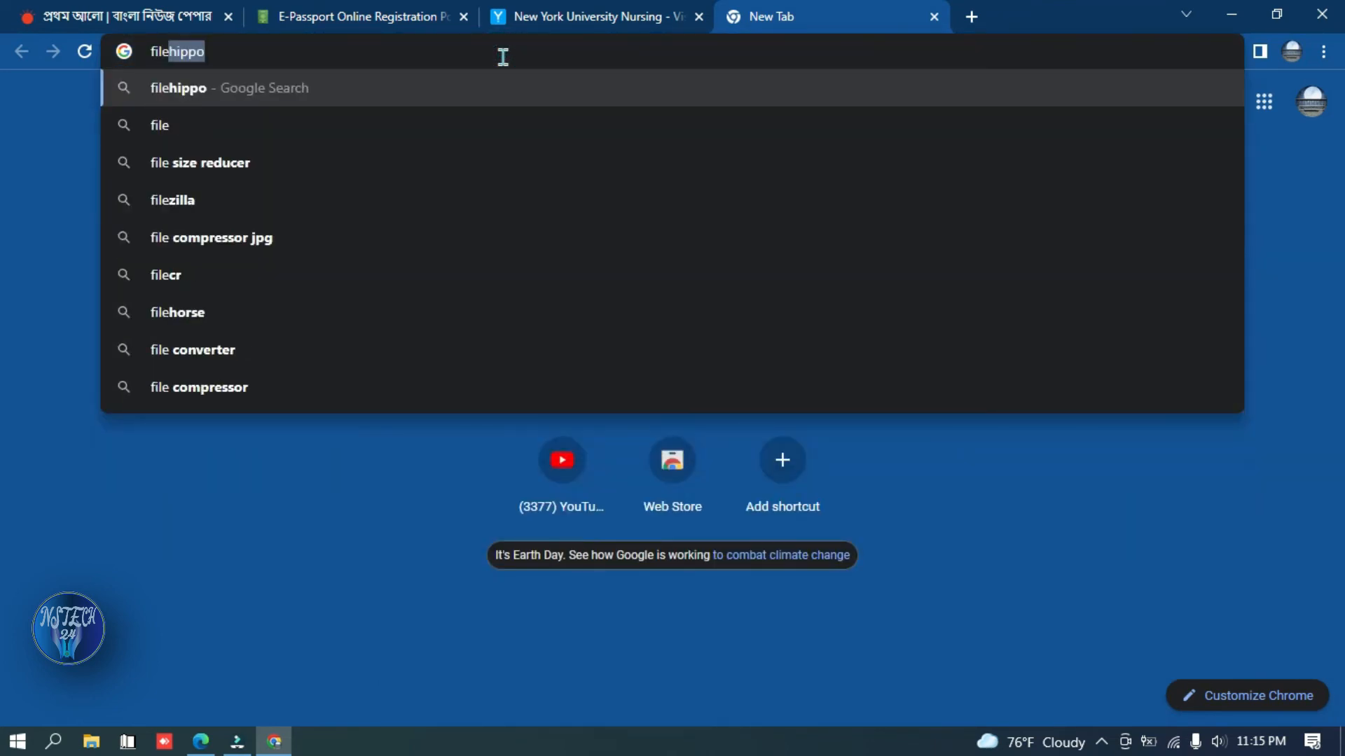
pyautogui.press('Return')
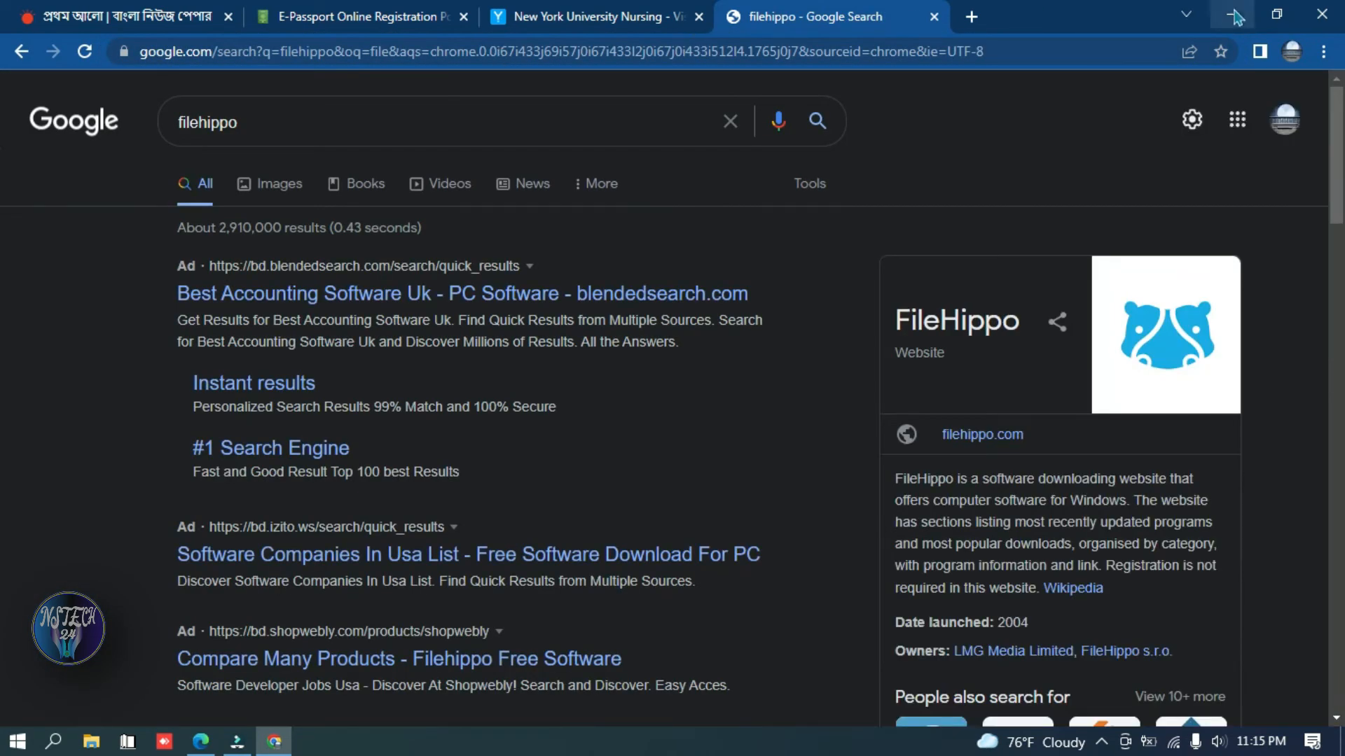
# - Test the startup setting by closing the browser with its tabs open and reopening Google Chrome under the same profile
pyautogui.click(1320, 18)
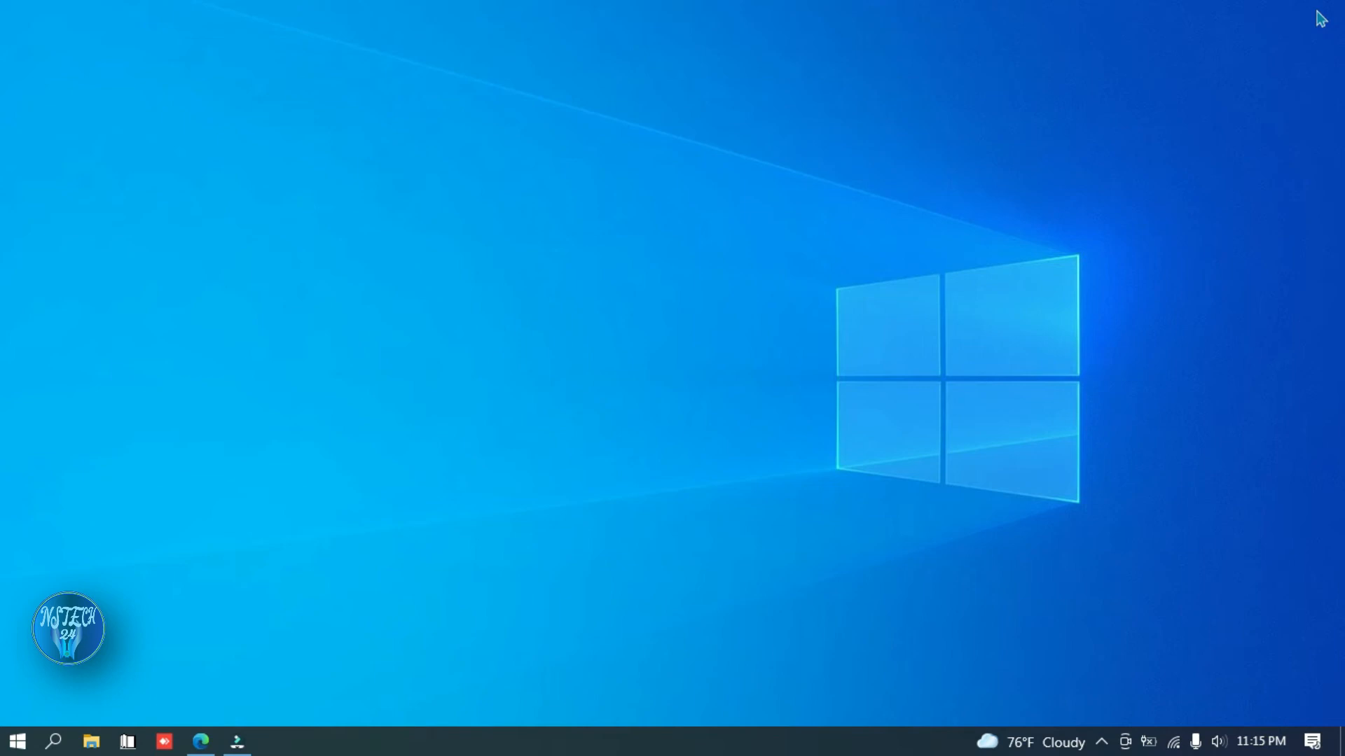
pyautogui.click(56, 743)
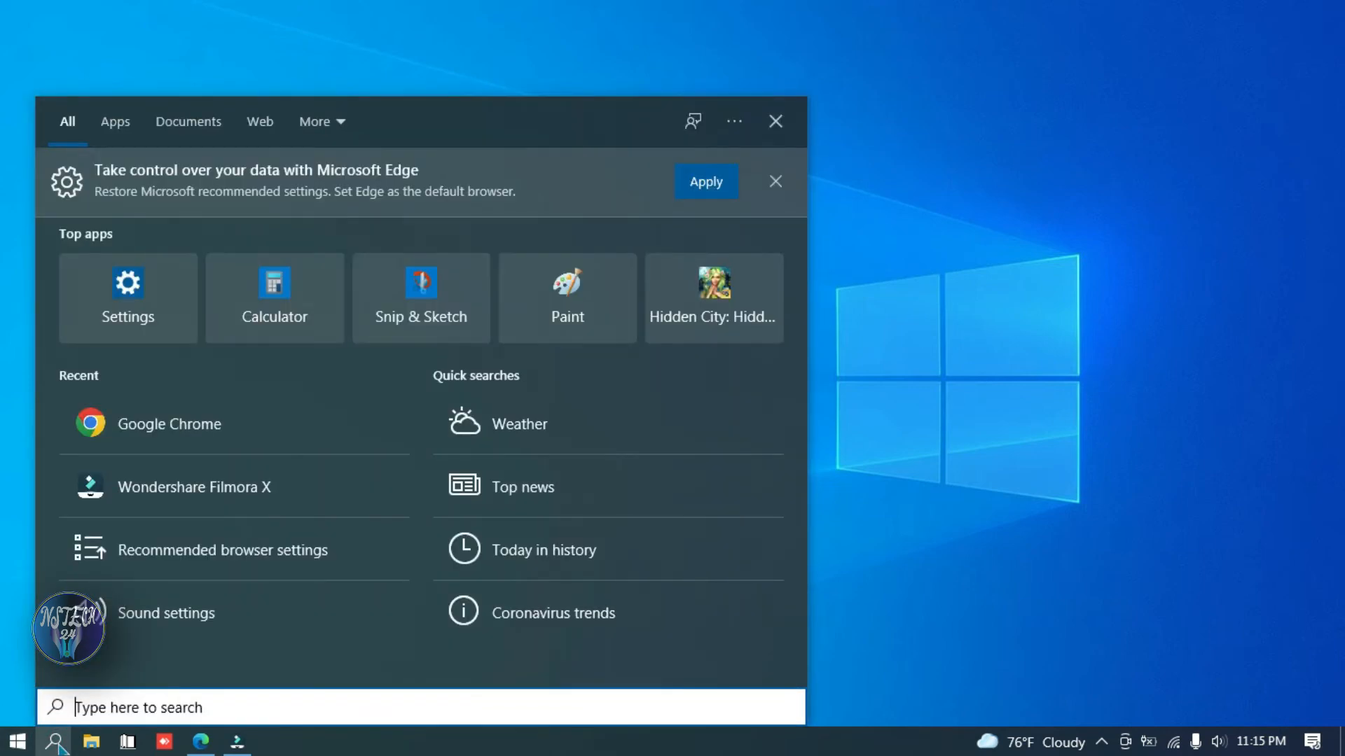
pyautogui.click(209, 448)
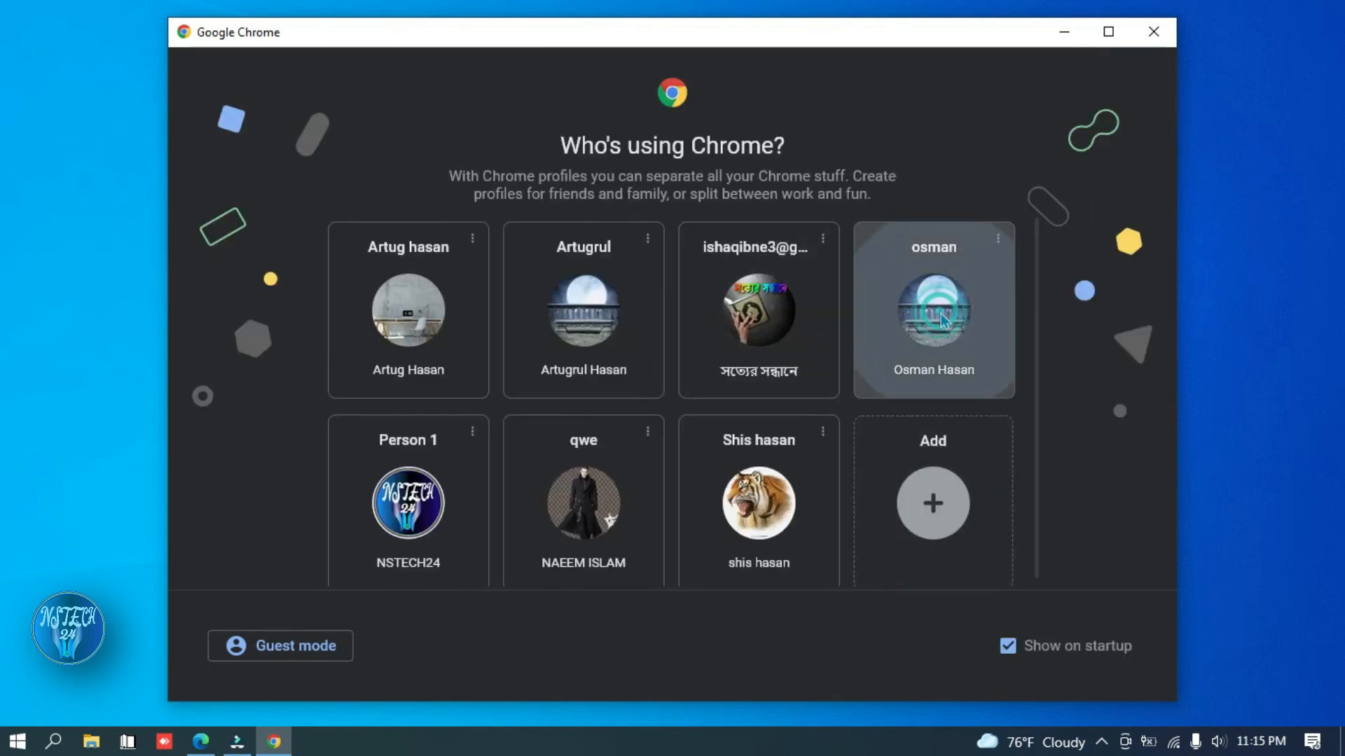
pyautogui.click(942, 321)
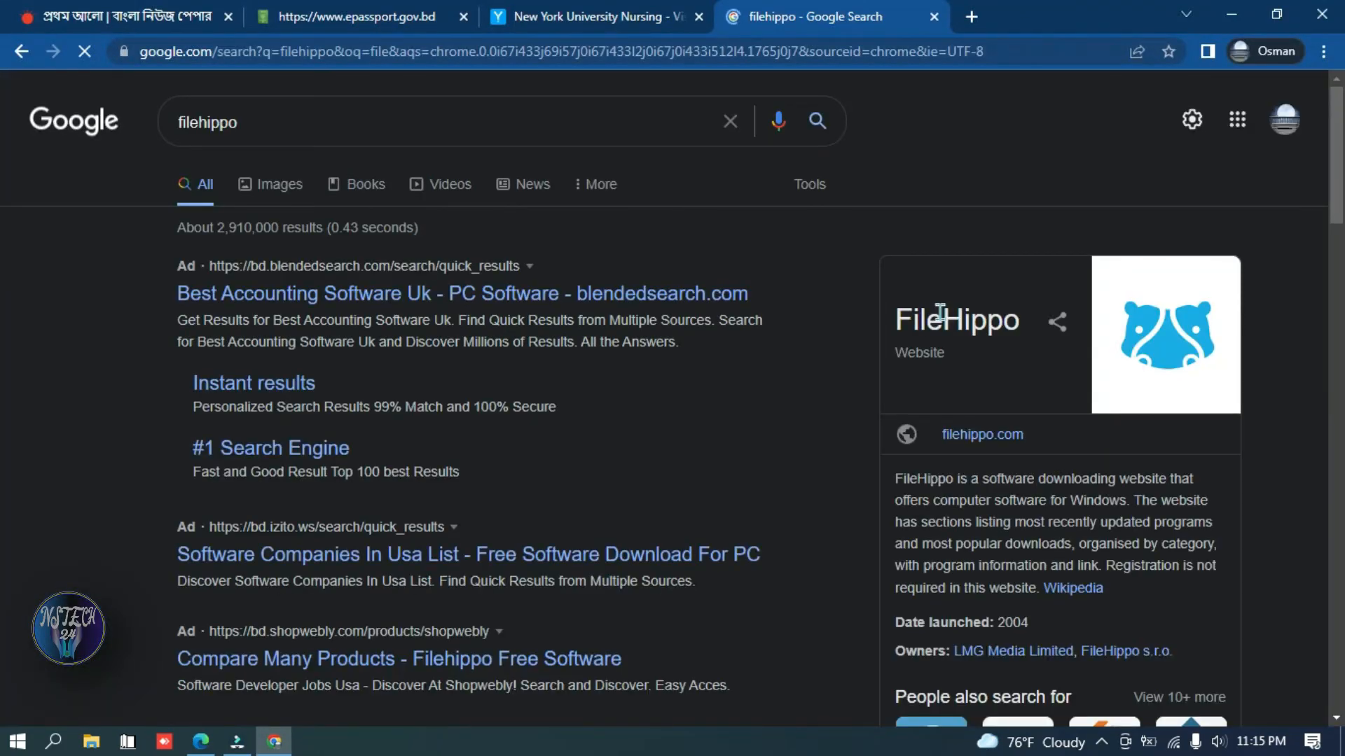